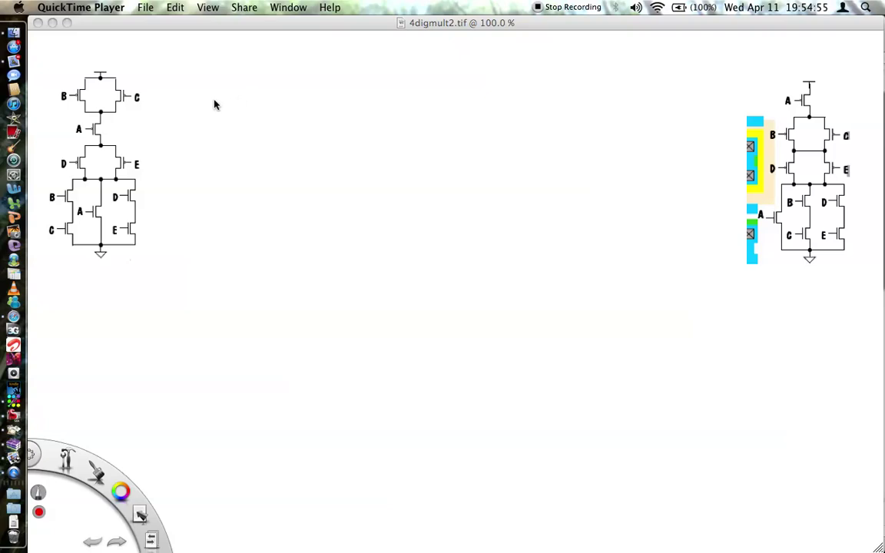
- Circle the top supply node as V and transistor C as E, then write G(V,E)
{"action": "left_click", "coordinate": [99, 66]}
{"action": "mouse_move", "coordinate": [98, 66]}
{"action": "left_mouse_down"}
{"action": "mouse_move", "coordinate": [123, 60]}
{"action": "mouse_move", "coordinate": [128, 68]}
{"action": "mouse_move", "coordinate": [130, 53]}
{"action": "mouse_move", "coordinate": [121, 109]}
{"action": "mouse_move", "coordinate": [119, 80]}
{"action": "mouse_move", "coordinate": [148, 86]}
{"action": "left_mouse_up"}
{"action": "mouse_move", "coordinate": [204, 70]}
{"action": "left_mouse_down"}
{"action": "mouse_move", "coordinate": [200, 82]}
{"action": "mouse_move", "coordinate": [231, 67]}
{"action": "mouse_move", "coordinate": [233, 81]}
{"action": "mouse_move", "coordinate": [247, 66]}
{"action": "mouse_move", "coordinate": [256, 84]}
{"action": "left_mouse_up"}
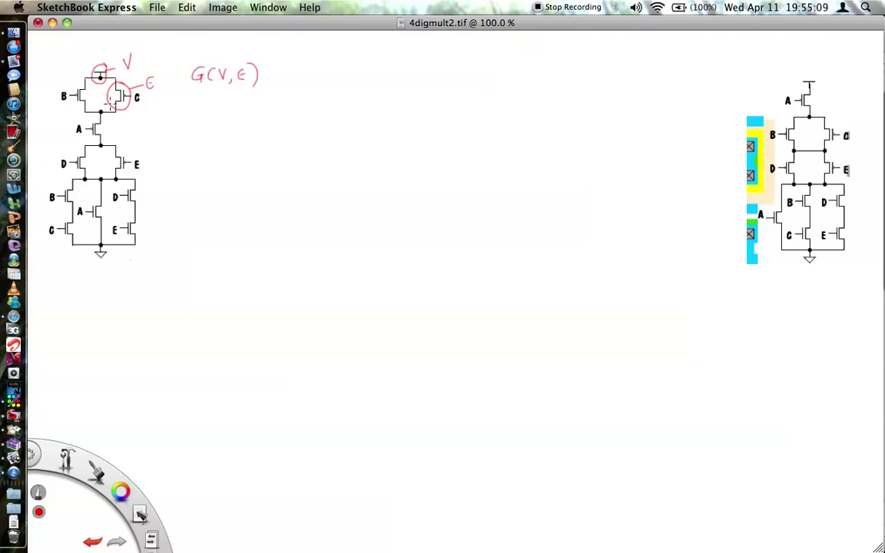
- Loop the pull-up and pull-down networks, then start a graph with node V and edge B
{"action": "mouse_move", "coordinate": [117, 76]}
{"action": "left_mouse_down"}
{"action": "mouse_move", "coordinate": [79, 77]}
{"action": "mouse_move", "coordinate": [68, 121]}
{"action": "mouse_move", "coordinate": [72, 159]}
{"action": "mouse_move", "coordinate": [94, 186]}
{"action": "mouse_move", "coordinate": [135, 110]}
{"action": "left_mouse_up"}
{"action": "mouse_move", "coordinate": [120, 176]}
{"action": "left_mouse_down"}
{"action": "mouse_move", "coordinate": [73, 179]}
{"action": "mouse_move", "coordinate": [60, 216]}
{"action": "mouse_move", "coordinate": [69, 249]}
{"action": "mouse_move", "coordinate": [94, 260]}
{"action": "mouse_move", "coordinate": [132, 249]}
{"action": "mouse_move", "coordinate": [139, 214]}
{"action": "mouse_move", "coordinate": [123, 185]}
{"action": "left_mouse_up"}
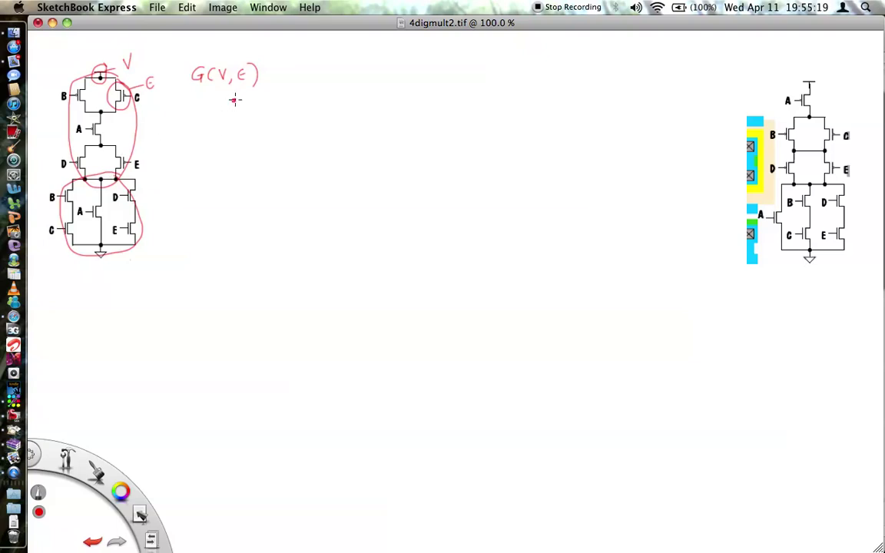
{"action": "mouse_move", "coordinate": [241, 93]}
{"action": "left_mouse_down"}
{"action": "mouse_move", "coordinate": [220, 116]}
{"action": "mouse_move", "coordinate": [229, 148]}
{"action": "mouse_move", "coordinate": [204, 133]}
{"action": "left_mouse_up"}
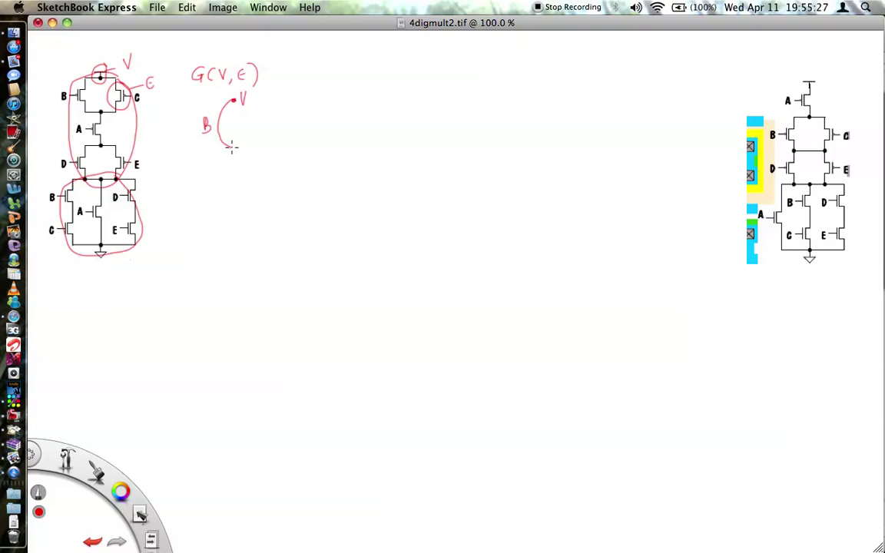
- Add edge A with its end nodes, and mark ground G and the pull-down branches on the schematic
{"action": "left_click", "coordinate": [234, 148]}
{"action": "mouse_move", "coordinate": [234, 150]}
{"action": "left_mouse_down"}
{"action": "mouse_move", "coordinate": [220, 177]}
{"action": "mouse_move", "coordinate": [234, 199]}
{"action": "mouse_move", "coordinate": [219, 180]}
{"action": "left_mouse_up"}
{"action": "left_click", "coordinate": [234, 198]}
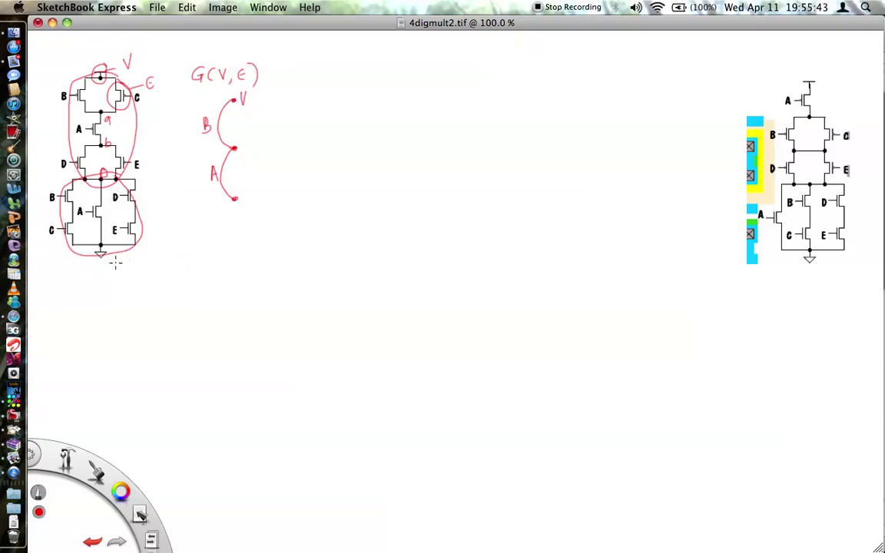
{"action": "left_click_drag", "start_coordinate": [121, 252], "coordinate": [116, 257]}
{"action": "left_click_drag", "start_coordinate": [135, 208], "coordinate": [142, 220]}
- Draw edge D, label nodes a, b and O, and add the E and C edges
{"action": "mouse_move", "coordinate": [234, 200]}
{"action": "left_mouse_down"}
{"action": "mouse_move", "coordinate": [212, 221]}
{"action": "mouse_move", "coordinate": [229, 257]}
{"action": "left_mouse_up"}
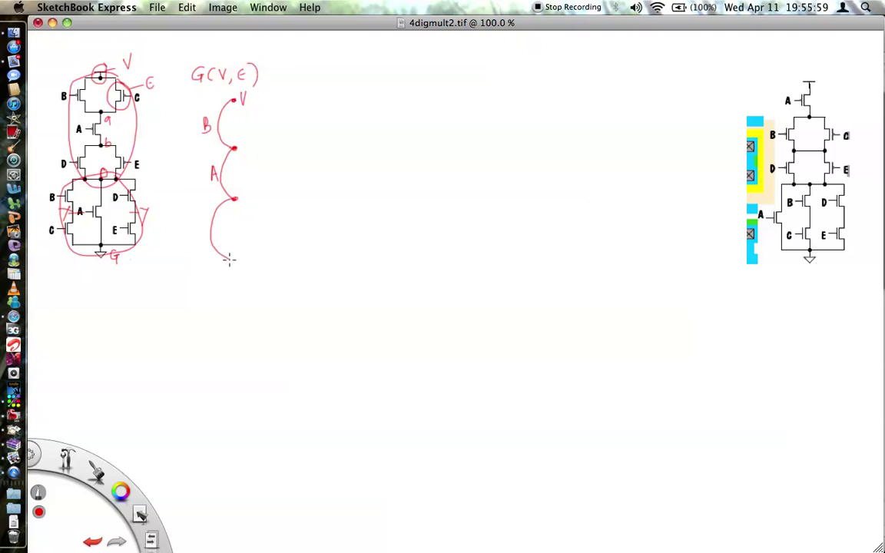
{"action": "left_click_drag", "start_coordinate": [244, 151], "coordinate": [253, 198]}
{"action": "left_click_drag", "start_coordinate": [197, 215], "coordinate": [199, 226]}
{"action": "mouse_move", "coordinate": [233, 263]}
{"action": "left_mouse_down"}
{"action": "mouse_move", "coordinate": [235, 275]}
{"action": "mouse_move", "coordinate": [255, 228]}
{"action": "mouse_move", "coordinate": [235, 198]}
{"action": "left_mouse_up"}
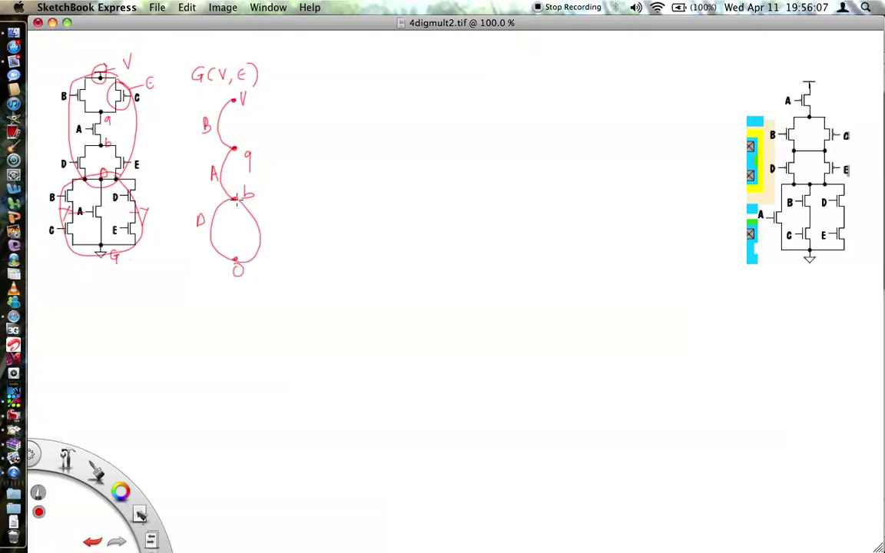
{"action": "mouse_move", "coordinate": [276, 227]}
{"action": "left_mouse_down"}
{"action": "mouse_move", "coordinate": [273, 238]}
{"action": "mouse_move", "coordinate": [278, 232]}
{"action": "left_mouse_up"}
{"action": "mouse_move", "coordinate": [237, 105]}
{"action": "left_mouse_down"}
{"action": "mouse_move", "coordinate": [249, 132]}
{"action": "mouse_move", "coordinate": [231, 146]}
{"action": "mouse_move", "coordinate": [272, 127]}
{"action": "left_mouse_up"}
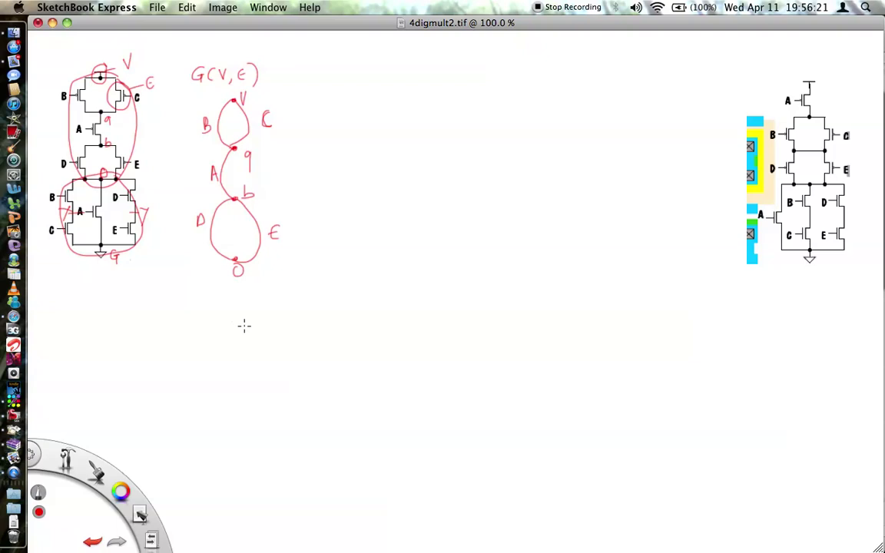
- Below the first graph, draw the B and C arcs and the middle edge A
{"action": "mouse_move", "coordinate": [245, 325]}
{"action": "left_mouse_down"}
{"action": "mouse_move", "coordinate": [223, 325]}
{"action": "mouse_move", "coordinate": [214, 366]}
{"action": "mouse_move", "coordinate": [233, 382]}
{"action": "left_mouse_up"}
{"action": "mouse_move", "coordinate": [200, 345]}
{"action": "left_mouse_down"}
{"action": "mouse_move", "coordinate": [212, 415]}
{"action": "mouse_move", "coordinate": [235, 440]}
{"action": "left_mouse_up"}
{"action": "left_click_drag", "start_coordinate": [202, 407], "coordinate": [200, 420]}
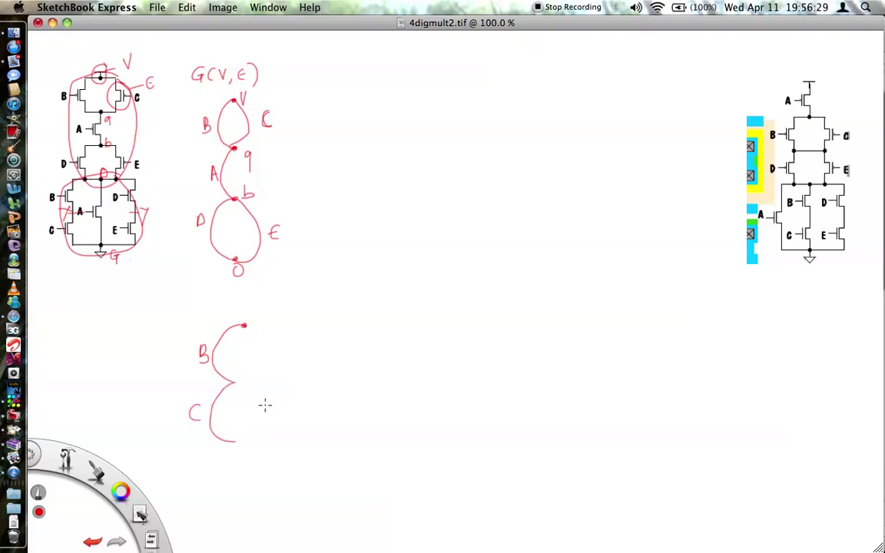
{"action": "mouse_move", "coordinate": [244, 326]}
{"action": "left_mouse_down"}
{"action": "mouse_move", "coordinate": [256, 376]}
{"action": "mouse_move", "coordinate": [235, 440]}
{"action": "left_mouse_up"}
{"action": "left_click_drag", "start_coordinate": [262, 399], "coordinate": [271, 399]}
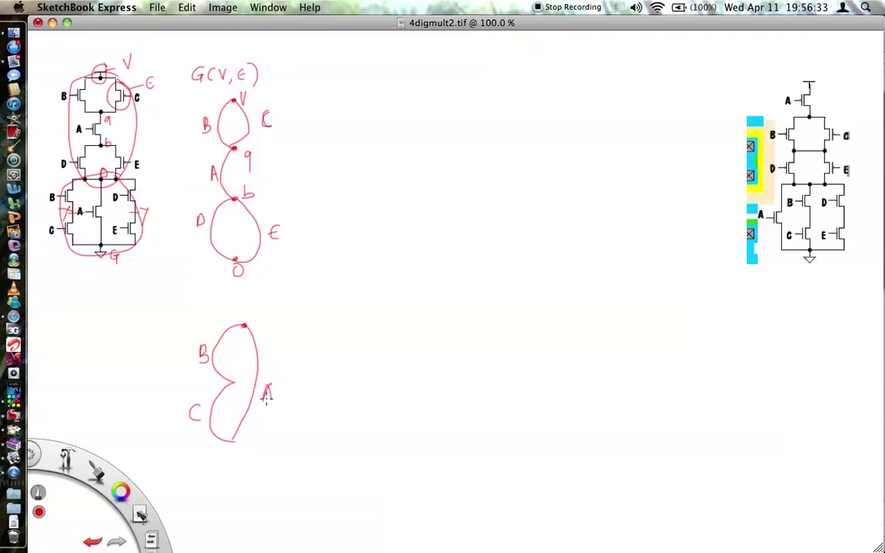
- Label the bottom node G, the top node O, and the right edges E and D
{"action": "left_click", "coordinate": [235, 440]}
{"action": "left_click_drag", "start_coordinate": [242, 448], "coordinate": [247, 454]}
{"action": "mouse_move", "coordinate": [255, 308]}
{"action": "left_mouse_down"}
{"action": "mouse_move", "coordinate": [290, 347]}
{"action": "mouse_move", "coordinate": [292, 364]}
{"action": "mouse_move", "coordinate": [280, 382]}
{"action": "mouse_move", "coordinate": [287, 401]}
{"action": "mouse_move", "coordinate": [273, 433]}
{"action": "mouse_move", "coordinate": [235, 440]}
{"action": "left_mouse_up"}
{"action": "mouse_move", "coordinate": [299, 406]}
{"action": "left_mouse_down"}
{"action": "mouse_move", "coordinate": [307, 413]}
{"action": "mouse_move", "coordinate": [306, 403]}
{"action": "left_mouse_up"}
{"action": "left_click_drag", "start_coordinate": [297, 341], "coordinate": [298, 354]}
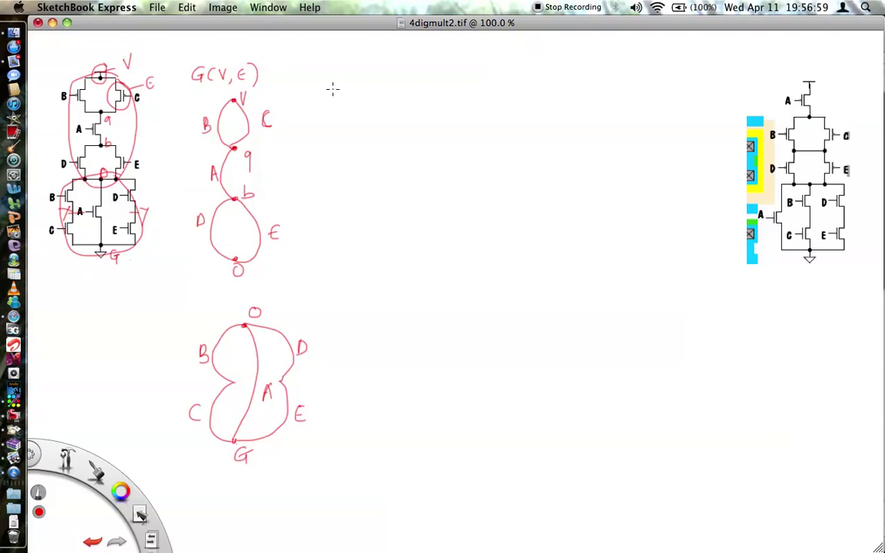
- Write the note "Euler's P: Traverse edge exactly once" beside the graphs
{"action": "left_click_drag", "start_coordinate": [335, 88], "coordinate": [334, 100]}
{"action": "mouse_move", "coordinate": [345, 90]}
{"action": "left_mouse_down"}
{"action": "mouse_move", "coordinate": [345, 98]}
{"action": "mouse_move", "coordinate": [391, 92]}
{"action": "mouse_move", "coordinate": [338, 90]}
{"action": "left_mouse_up"}
{"action": "mouse_move", "coordinate": [404, 87]}
{"action": "left_mouse_down"}
{"action": "mouse_move", "coordinate": [537, 87]}
{"action": "mouse_move", "coordinate": [535, 99]}
{"action": "mouse_move", "coordinate": [555, 88]}
{"action": "mouse_move", "coordinate": [623, 87]}
{"action": "mouse_move", "coordinate": [631, 74]}
{"action": "mouse_move", "coordinate": [637, 91]}
{"action": "mouse_move", "coordinate": [646, 79]}
{"action": "mouse_move", "coordinate": [699, 81]}
{"action": "left_mouse_up"}
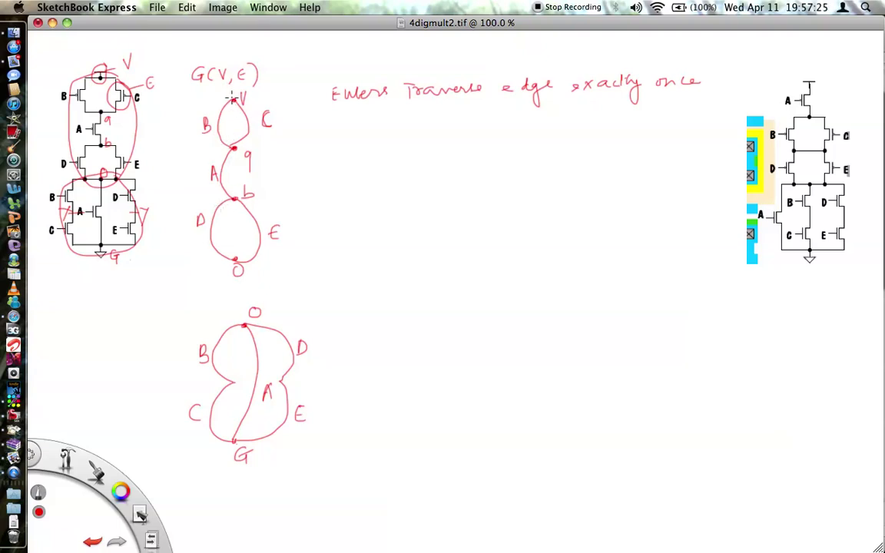
- Trace the Euler path from V along B, insert "each" into the definition, and retrace the top loop
{"action": "mouse_move", "coordinate": [219, 108]}
{"action": "left_mouse_down"}
{"action": "mouse_move", "coordinate": [223, 201]}
{"action": "mouse_move", "coordinate": [210, 219]}
{"action": "mouse_move", "coordinate": [206, 247]}
{"action": "mouse_move", "coordinate": [238, 270]}
{"action": "mouse_move", "coordinate": [275, 258]}
{"action": "mouse_move", "coordinate": [244, 197]}
{"action": "left_mouse_up"}
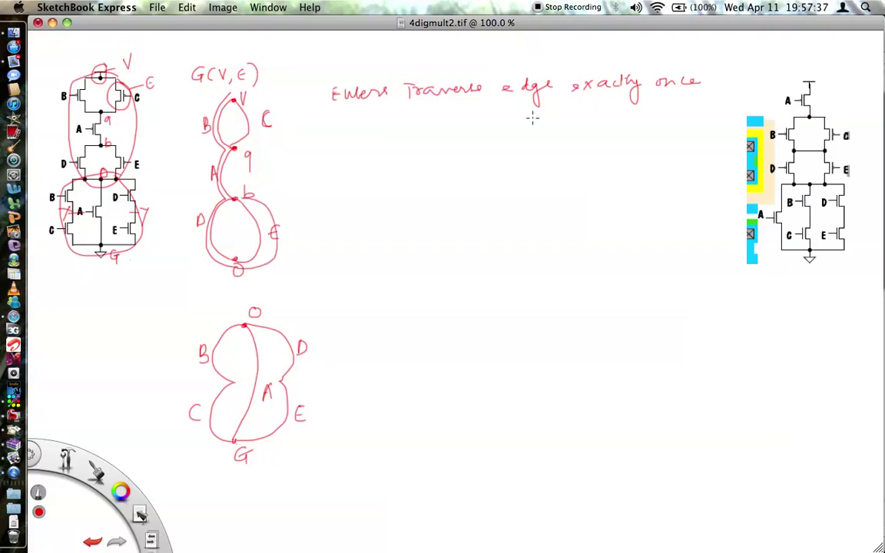
{"action": "mouse_move", "coordinate": [492, 101]}
{"action": "left_mouse_down"}
{"action": "mouse_move", "coordinate": [501, 100]}
{"action": "mouse_move", "coordinate": [498, 73]}
{"action": "mouse_move", "coordinate": [529, 73]}
{"action": "left_mouse_up"}
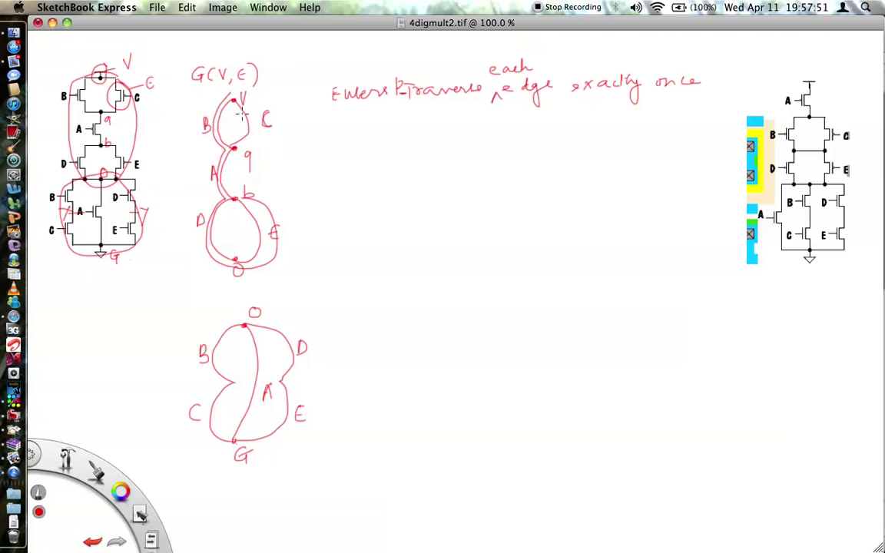
{"action": "mouse_move", "coordinate": [240, 151]}
{"action": "left_mouse_down"}
{"action": "mouse_move", "coordinate": [223, 133]}
{"action": "mouse_move", "coordinate": [231, 108]}
{"action": "mouse_move", "coordinate": [223, 88]}
{"action": "mouse_move", "coordinate": [231, 92]}
{"action": "left_mouse_up"}
- Label the lower graph N and the upper graph P, underlining the N
{"action": "left_click_drag", "start_coordinate": [195, 306], "coordinate": [206, 304]}
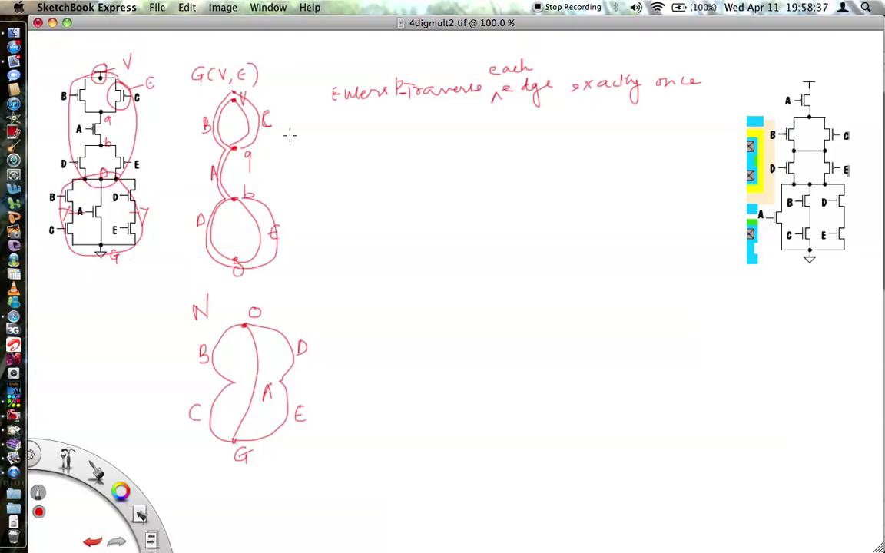
{"action": "left_click_drag", "start_coordinate": [289, 137], "coordinate": [299, 156]}
{"action": "left_click_drag", "start_coordinate": [194, 321], "coordinate": [207, 320]}
{"action": "left_click_drag", "start_coordinate": [194, 325], "coordinate": [208, 324]}
- Trace graph N's left side, mark an x on it, and write the gate order C B A D E
{"action": "left_click_drag", "start_coordinate": [227, 376], "coordinate": [228, 443]}
{"action": "left_click_drag", "start_coordinate": [228, 383], "coordinate": [237, 392]}
{"action": "left_click_drag", "start_coordinate": [237, 383], "coordinate": [229, 393]}
{"action": "mouse_move", "coordinate": [385, 134]}
{"action": "left_mouse_down"}
{"action": "mouse_move", "coordinate": [385, 146]}
{"action": "mouse_move", "coordinate": [471, 139]}
{"action": "left_mouse_up"}
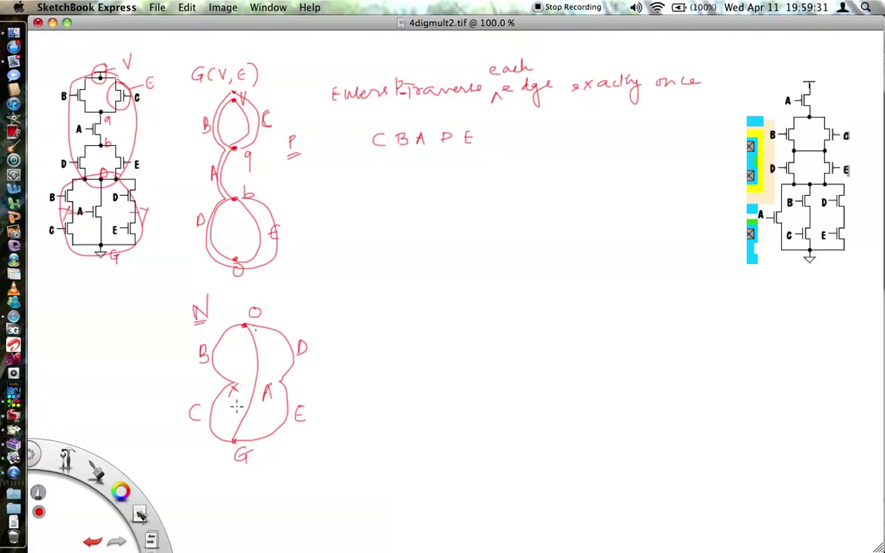
- Trace a path on graph N from G around edge C, and mark the D in "C B A D E"
{"action": "mouse_move", "coordinate": [218, 442]}
{"action": "left_mouse_down"}
{"action": "mouse_move", "coordinate": [202, 422]}
{"action": "mouse_move", "coordinate": [208, 393]}
{"action": "mouse_move", "coordinate": [222, 383]}
{"action": "mouse_move", "coordinate": [210, 376]}
{"action": "mouse_move", "coordinate": [219, 325]}
{"action": "mouse_move", "coordinate": [243, 318]}
{"action": "mouse_move", "coordinate": [258, 329]}
{"action": "mouse_move", "coordinate": [271, 365]}
{"action": "mouse_move", "coordinate": [239, 448]}
{"action": "left_mouse_up"}
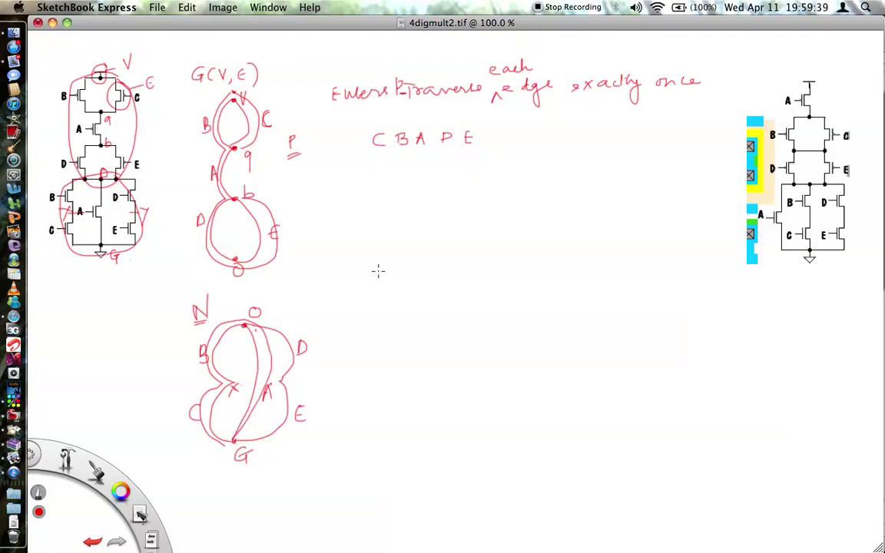
{"action": "left_click_drag", "start_coordinate": [440, 147], "coordinate": [454, 148]}
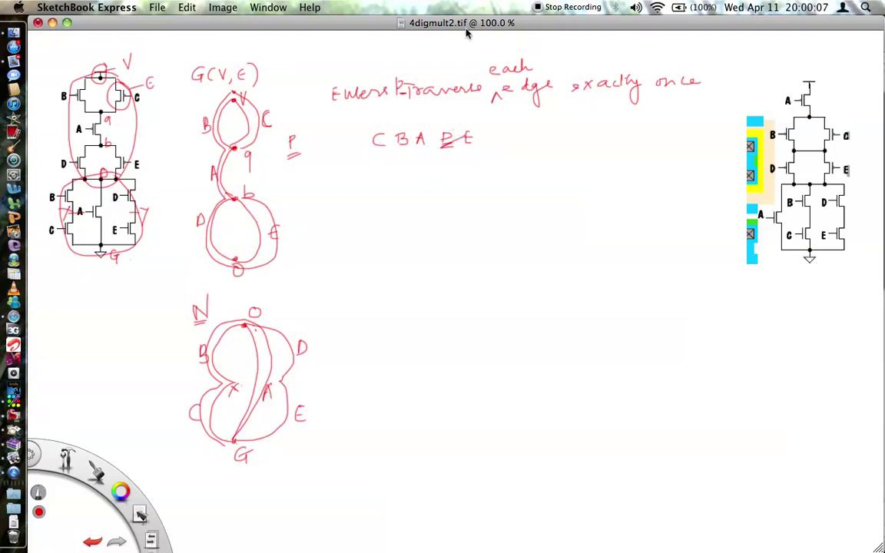
- Cross out D E, write E D above it, and write "CB A ED" beside the N graph
{"action": "mouse_move", "coordinate": [442, 146]}
{"action": "left_mouse_down"}
{"action": "mouse_move", "coordinate": [478, 131]}
{"action": "mouse_move", "coordinate": [442, 123]}
{"action": "mouse_move", "coordinate": [466, 125]}
{"action": "left_mouse_up"}
{"action": "mouse_move", "coordinate": [466, 110]}
{"action": "left_mouse_down"}
{"action": "mouse_move", "coordinate": [474, 117]}
{"action": "mouse_move", "coordinate": [467, 125]}
{"action": "left_mouse_up"}
{"action": "mouse_move", "coordinate": [410, 353]}
{"action": "left_mouse_down"}
{"action": "mouse_move", "coordinate": [451, 356]}
{"action": "mouse_move", "coordinate": [491, 362]}
{"action": "left_mouse_up"}
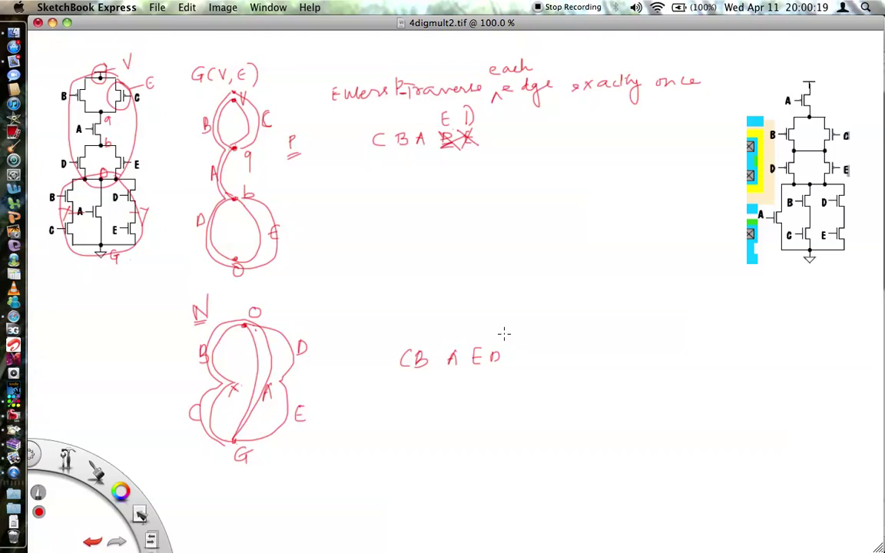
- Draw the upper stick-layout rectangle below C B A
{"action": "left_click_drag", "start_coordinate": [431, 198], "coordinate": [428, 238]}
{"action": "mouse_move", "coordinate": [429, 199]}
{"action": "left_mouse_down"}
{"action": "mouse_move", "coordinate": [605, 204]}
{"action": "mouse_move", "coordinate": [600, 252]}
{"action": "left_mouse_up"}
{"action": "mouse_move", "coordinate": [429, 241]}
{"action": "left_mouse_down"}
{"action": "mouse_move", "coordinate": [426, 252]}
{"action": "mouse_move", "coordinate": [601, 254]}
{"action": "left_mouse_up"}
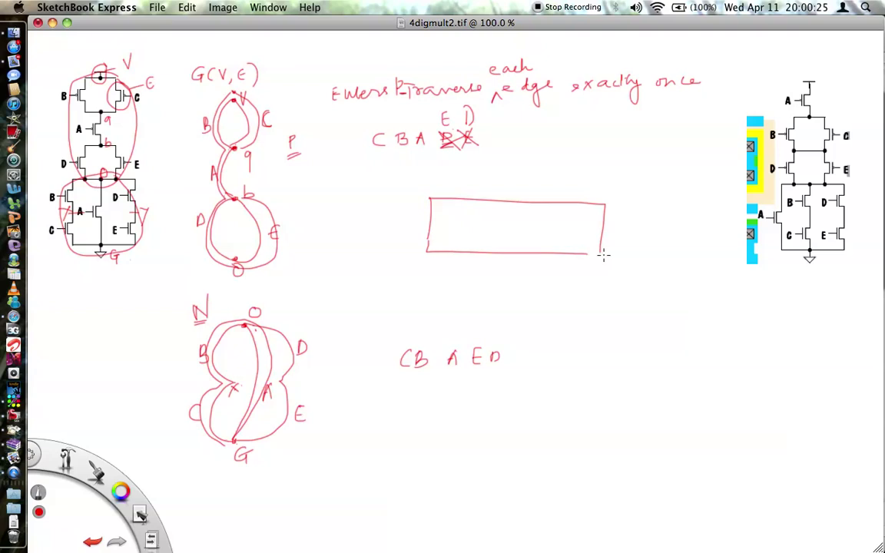
- Draw a rectangle below "CB A ED", then five gate lines in the upper rectangle labelled C, B, A, E, D
{"action": "mouse_move", "coordinate": [425, 418]}
{"action": "left_mouse_down"}
{"action": "mouse_move", "coordinate": [422, 448]}
{"action": "mouse_move", "coordinate": [438, 419]}
{"action": "mouse_move", "coordinate": [587, 416]}
{"action": "mouse_move", "coordinate": [588, 467]}
{"action": "left_mouse_up"}
{"action": "mouse_move", "coordinate": [425, 442]}
{"action": "left_mouse_down"}
{"action": "mouse_move", "coordinate": [423, 471]}
{"action": "mouse_move", "coordinate": [584, 468]}
{"action": "left_mouse_up"}
{"action": "left_click_drag", "start_coordinate": [454, 188], "coordinate": [450, 252]}
{"action": "left_click_drag", "start_coordinate": [460, 171], "coordinate": [483, 250]}
{"action": "mouse_move", "coordinate": [487, 172]}
{"action": "left_mouse_down"}
{"action": "mouse_move", "coordinate": [487, 187]}
{"action": "mouse_move", "coordinate": [526, 230]}
{"action": "mouse_move", "coordinate": [513, 264]}
{"action": "left_mouse_up"}
{"action": "mouse_move", "coordinate": [528, 187]}
{"action": "left_mouse_down"}
{"action": "mouse_move", "coordinate": [538, 183]}
{"action": "mouse_move", "coordinate": [545, 258]}
{"action": "left_mouse_up"}
{"action": "mouse_move", "coordinate": [553, 175]}
{"action": "left_mouse_down"}
{"action": "mouse_move", "coordinate": [564, 187]}
{"action": "mouse_move", "coordinate": [565, 174]}
{"action": "mouse_move", "coordinate": [580, 254]}
{"action": "mouse_move", "coordinate": [575, 263]}
{"action": "left_mouse_up"}
{"action": "left_click_drag", "start_coordinate": [586, 171], "coordinate": [587, 188]}
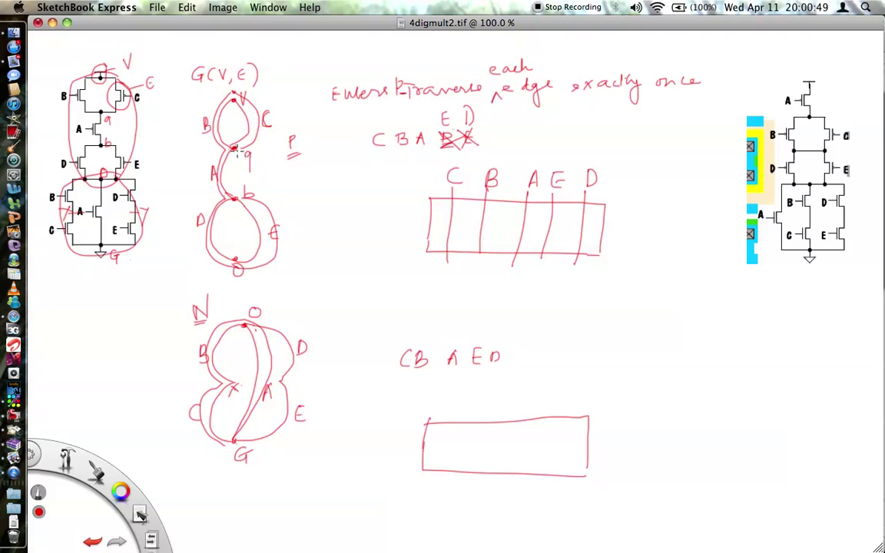
- Write nodes a, V, a, b, O, b between the upper gate lines, then start gate lines in the lower rectangle
{"action": "left_click_drag", "start_coordinate": [438, 218], "coordinate": [436, 228]}
{"action": "left_click_drag", "start_coordinate": [461, 219], "coordinate": [471, 223]}
{"action": "mouse_move", "coordinate": [504, 222]}
{"action": "left_mouse_down"}
{"action": "mouse_move", "coordinate": [533, 225]}
{"action": "mouse_move", "coordinate": [523, 234]}
{"action": "mouse_move", "coordinate": [589, 232]}
{"action": "left_mouse_up"}
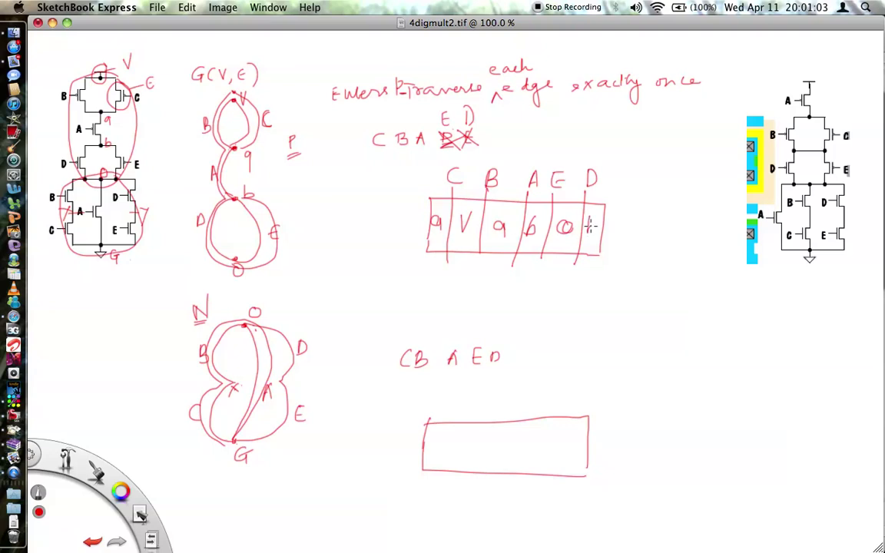
{"action": "left_click_drag", "start_coordinate": [451, 414], "coordinate": [433, 483]}
{"action": "left_click_drag", "start_coordinate": [474, 408], "coordinate": [474, 492]}
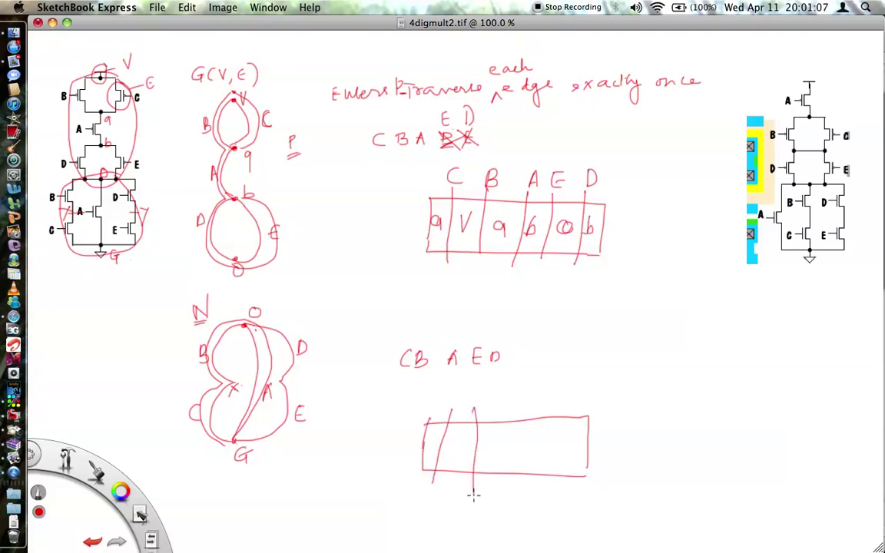